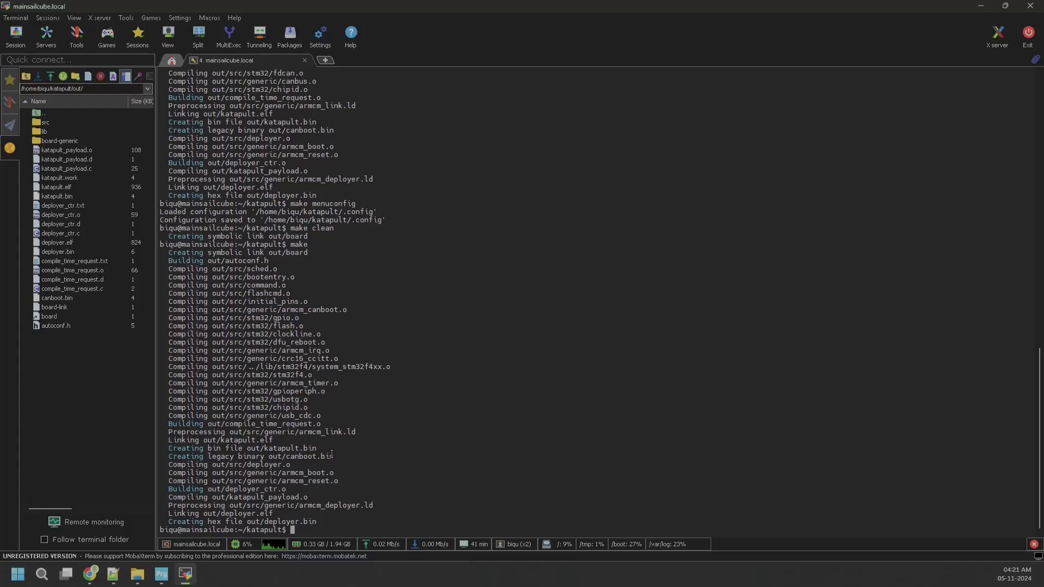
Download the compiled canboot.bin from the katapult out folder to the local Downloads\canboot folder
drag(328, 448, 220, 456)
click(344, 468)
click(63, 76)
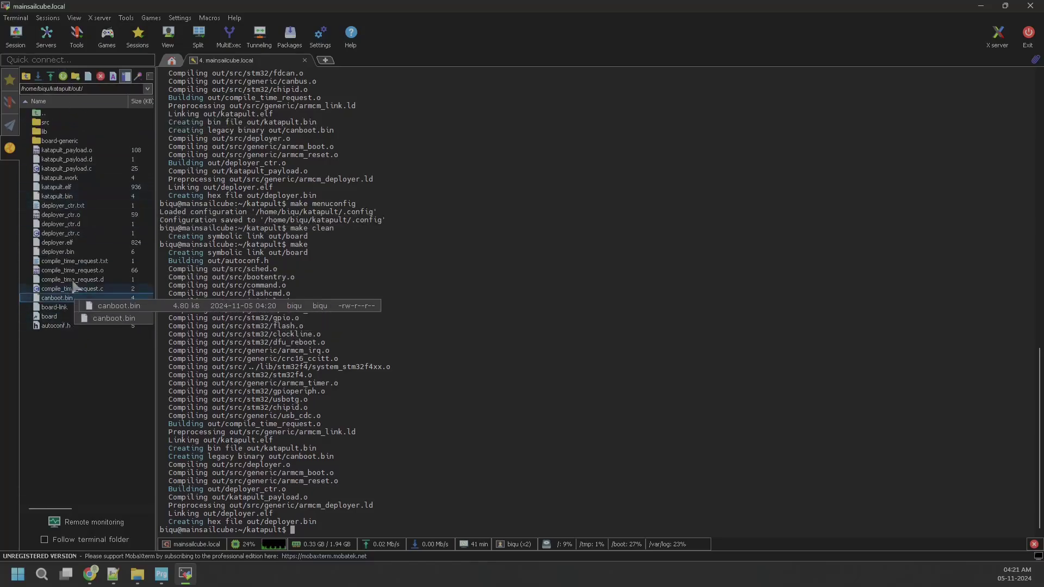
click(57, 196)
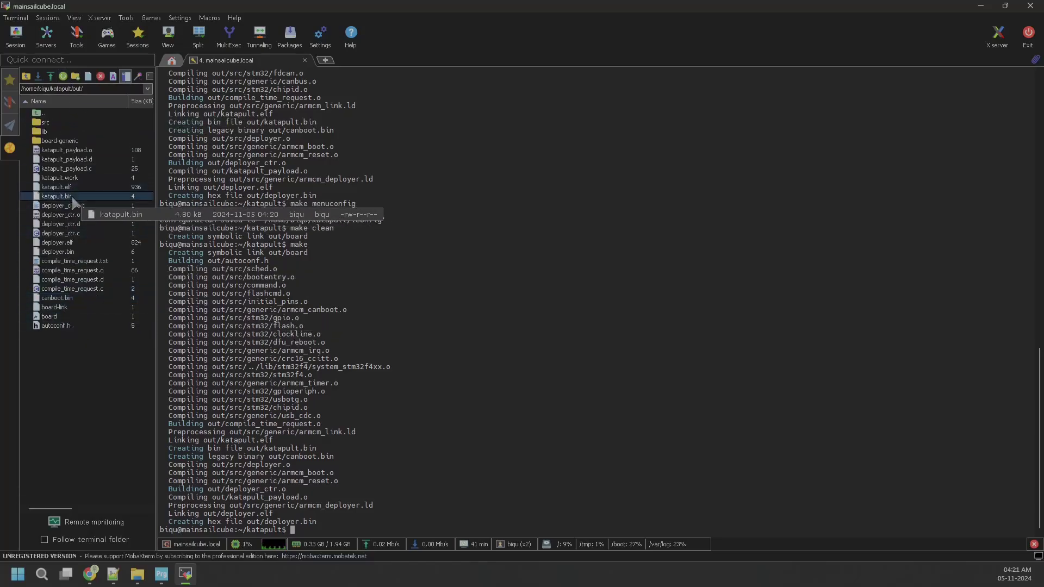
click(85, 297)
right_click(76, 300)
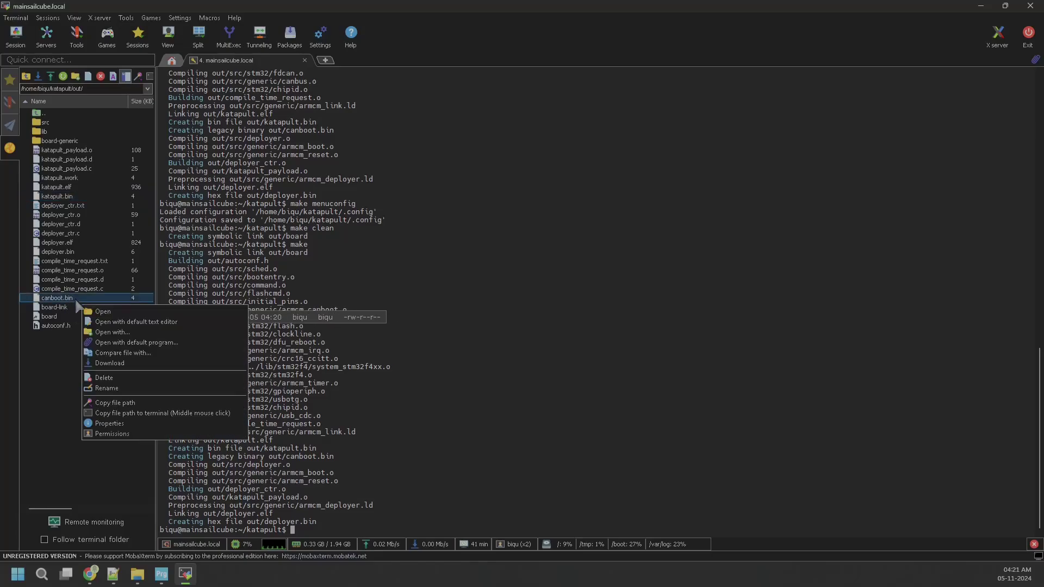
click(114, 365)
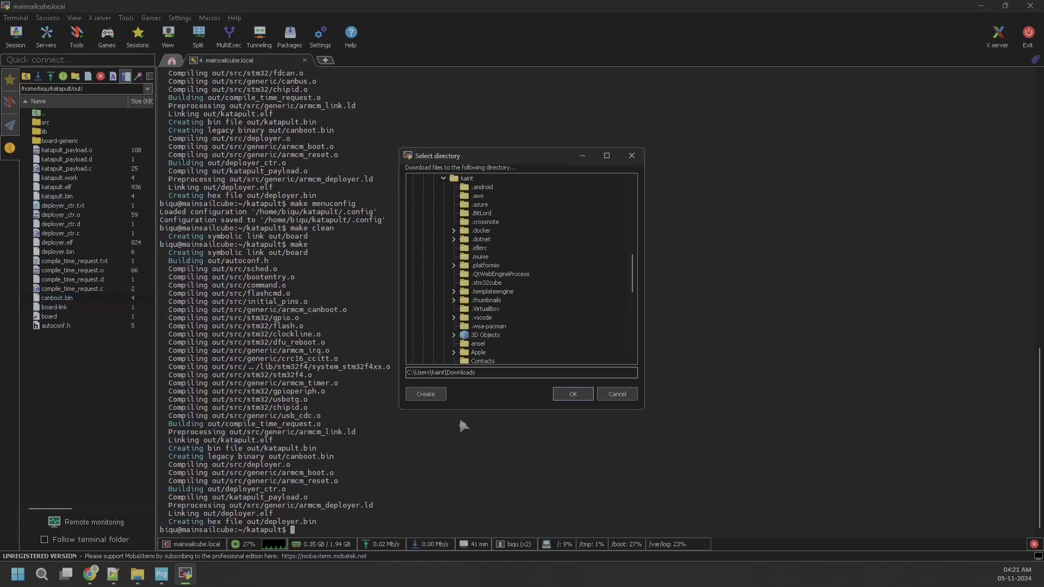
click(577, 399)
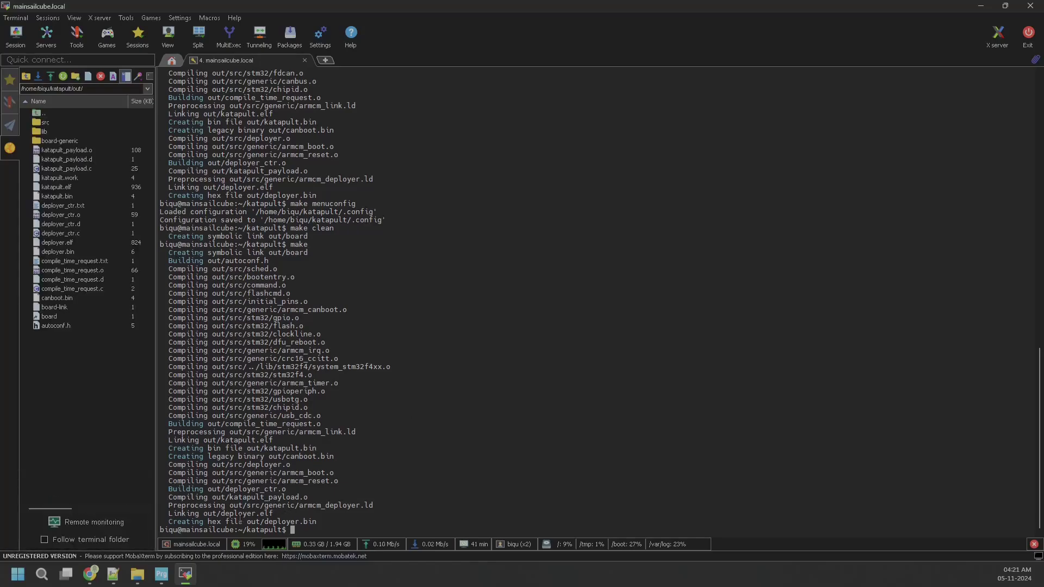
Switch to File Explorer and rename the downloaded canboot.bin as octopus pro canboot.bin
key(alt+Tab)
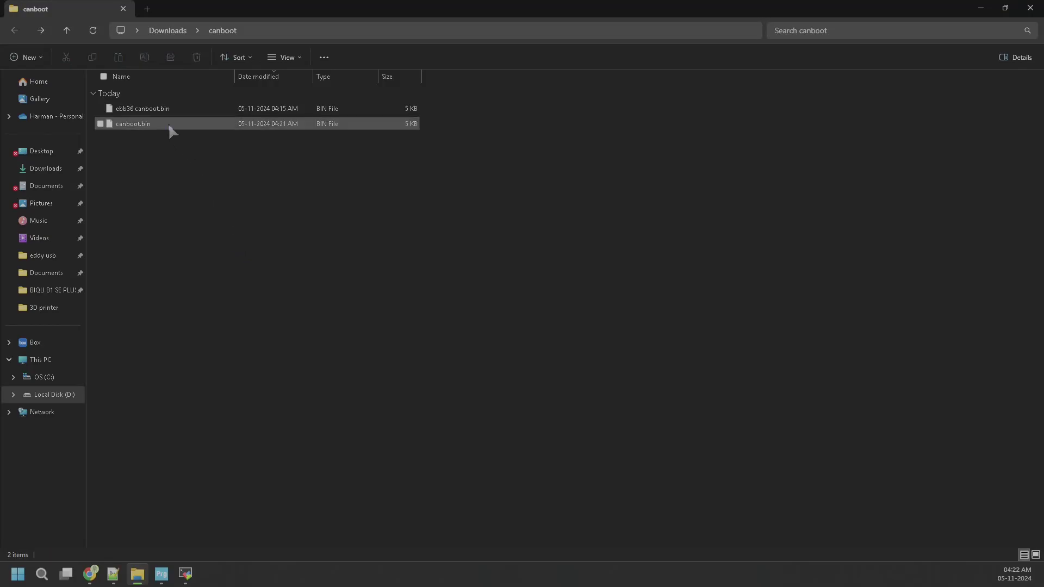
click(145, 57)
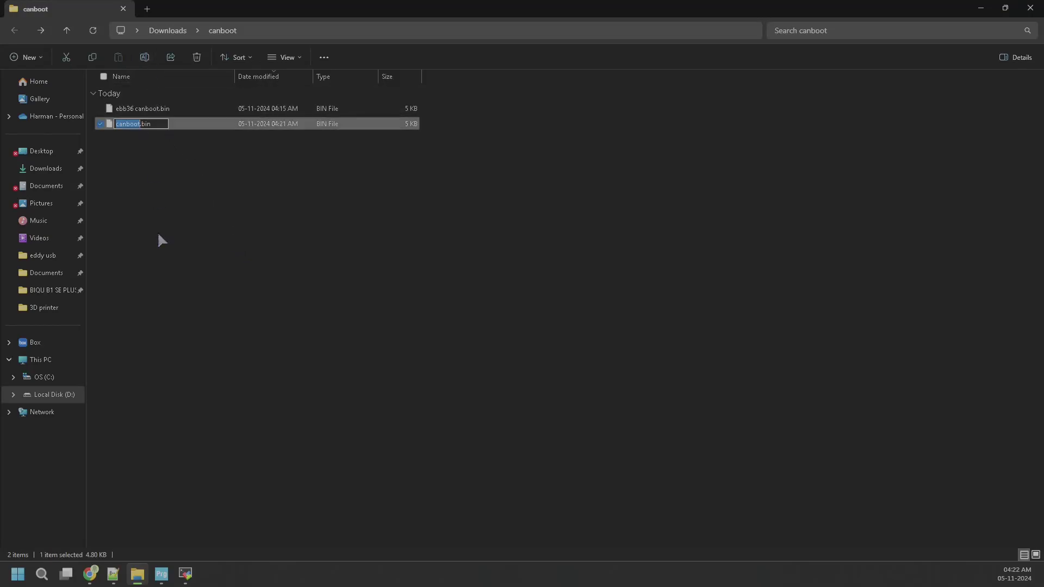
key(Home)
text(octopus p)
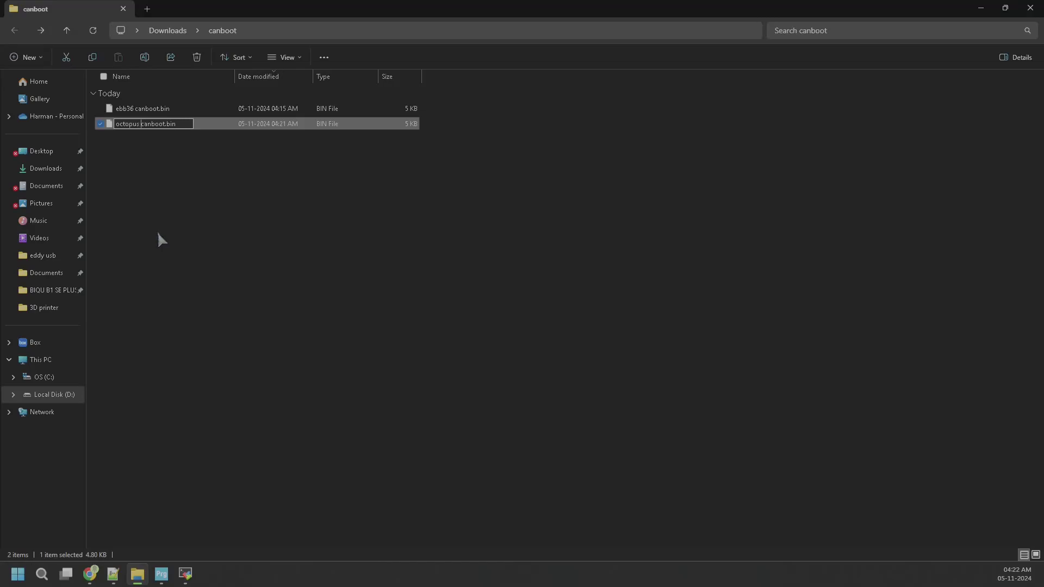
text(ro)
key(Return)
click(166, 225)
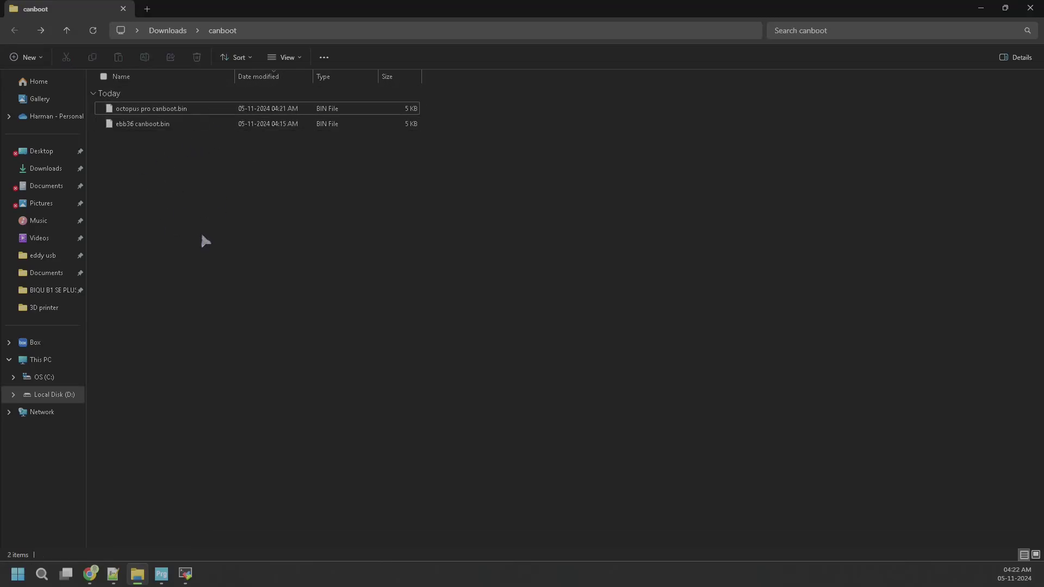
Switch to STM32CubeProgrammer and connect to the Octopus Pro board over USB, refreshing the port list first
click(162, 574)
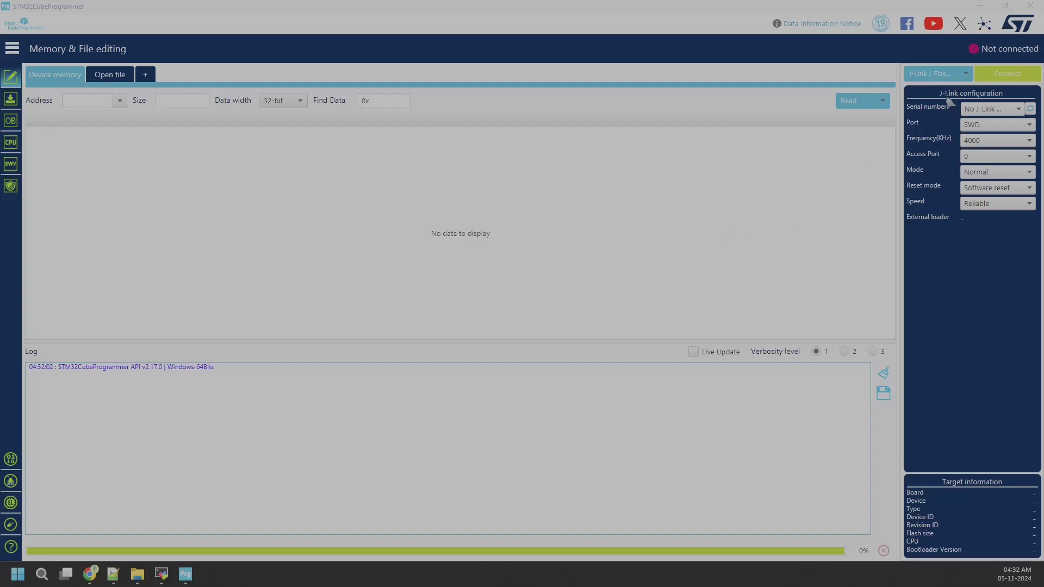
click(938, 74)
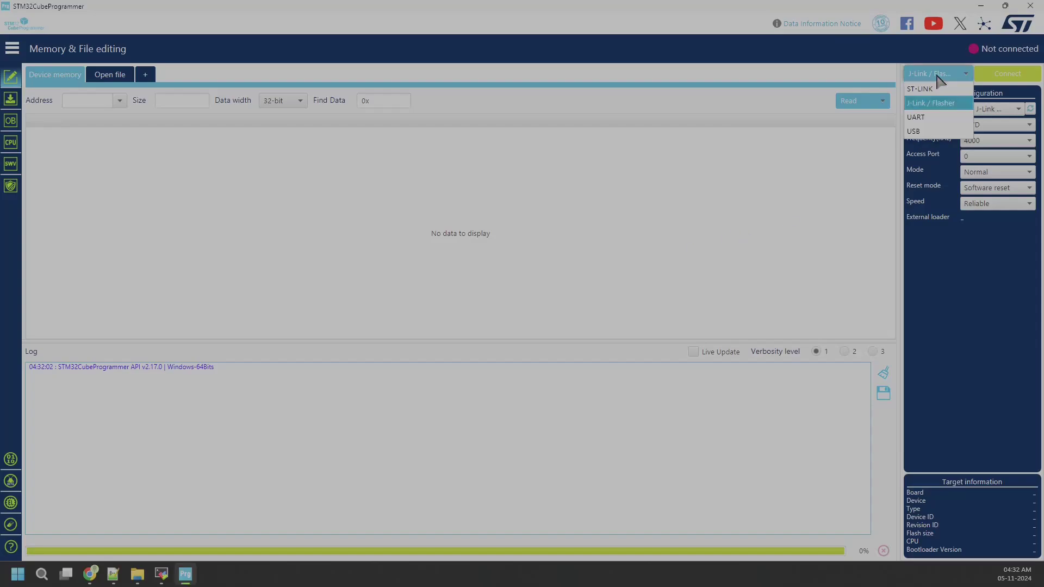
click(918, 134)
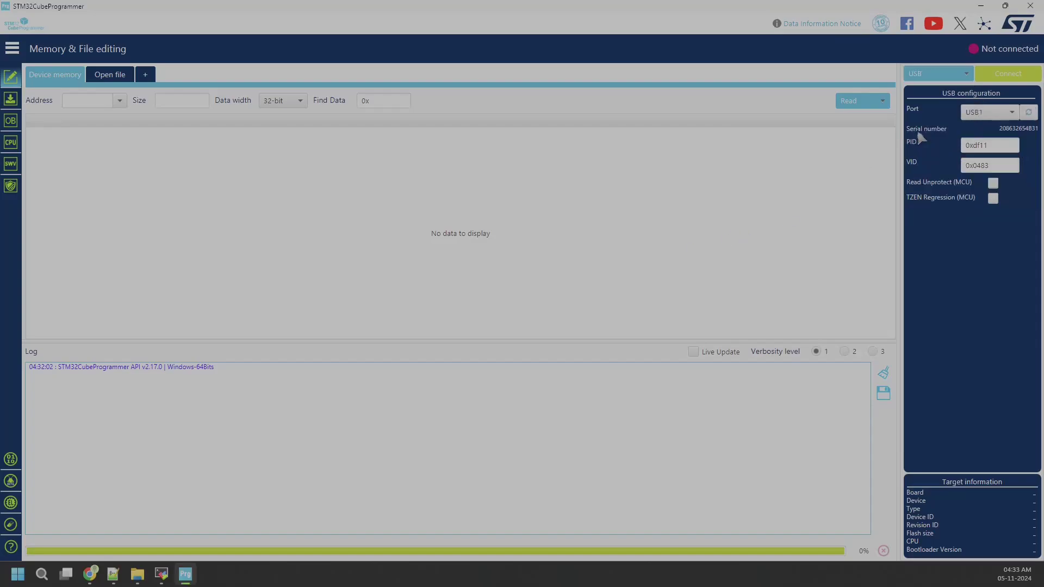
click(1028, 112)
click(1005, 76)
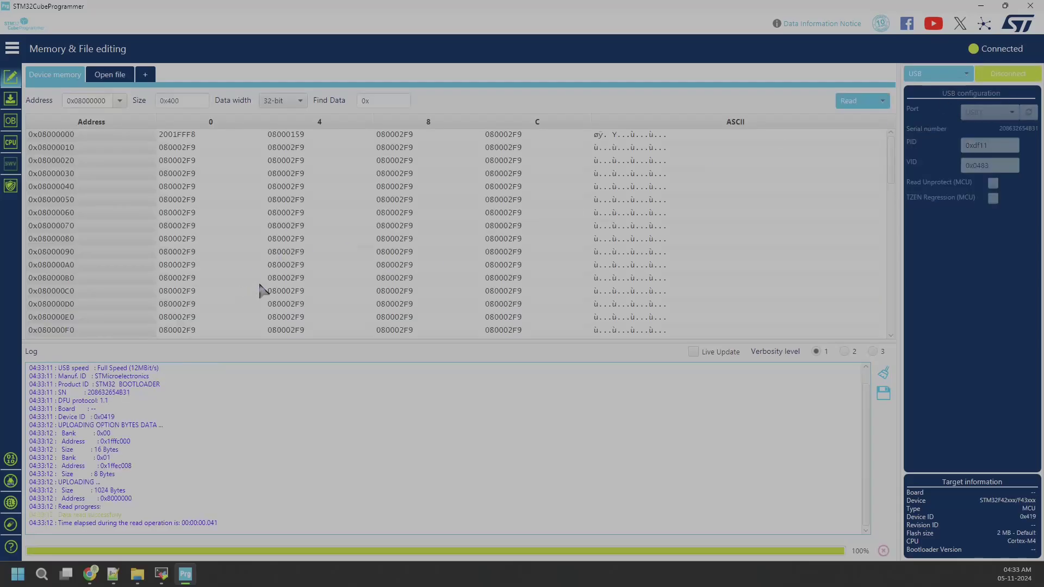
Run a full chip erase of the Octopus Pro board's flash memory
click(11, 101)
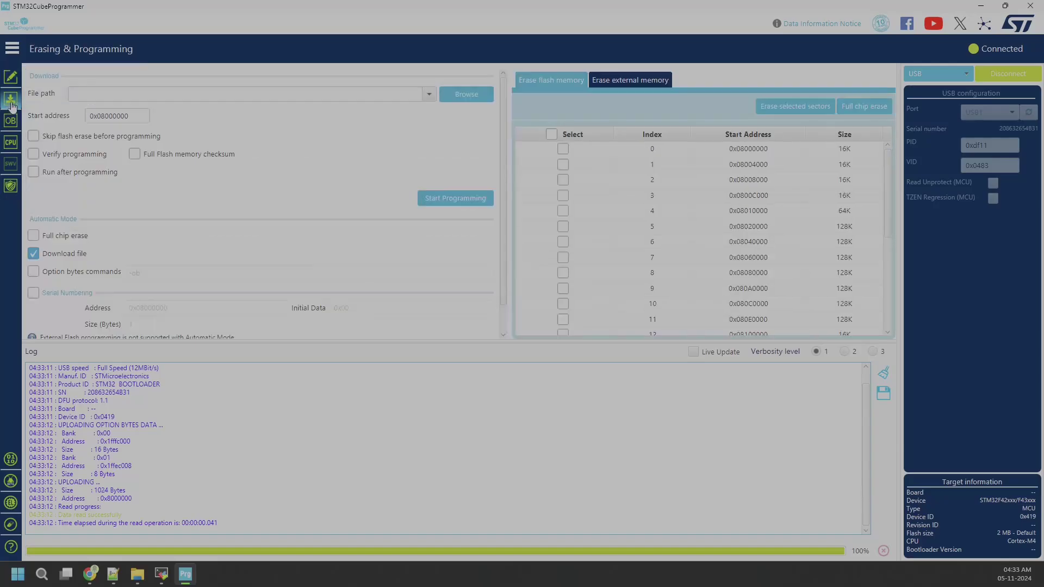
click(867, 109)
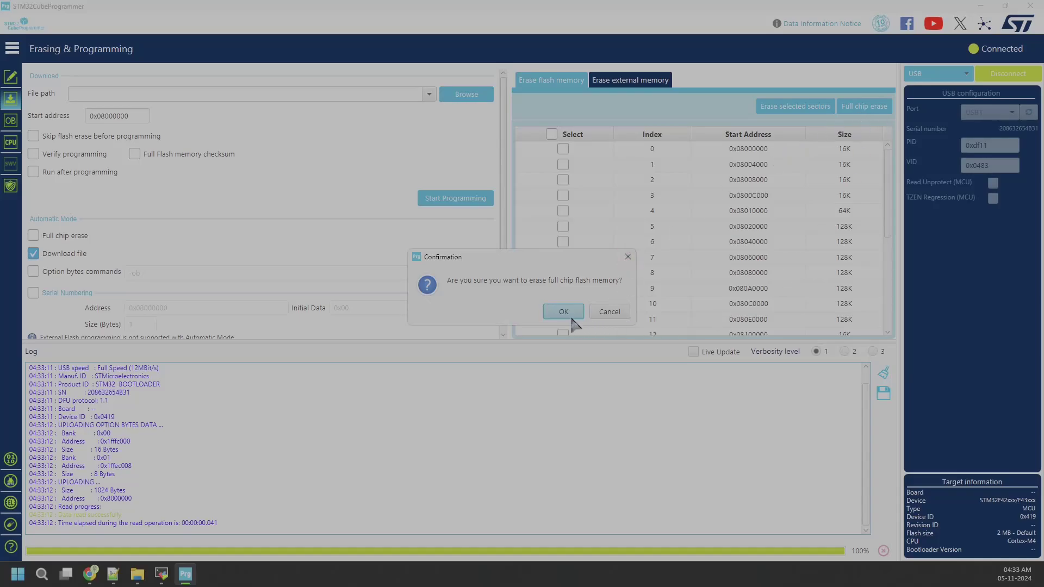
click(563, 314)
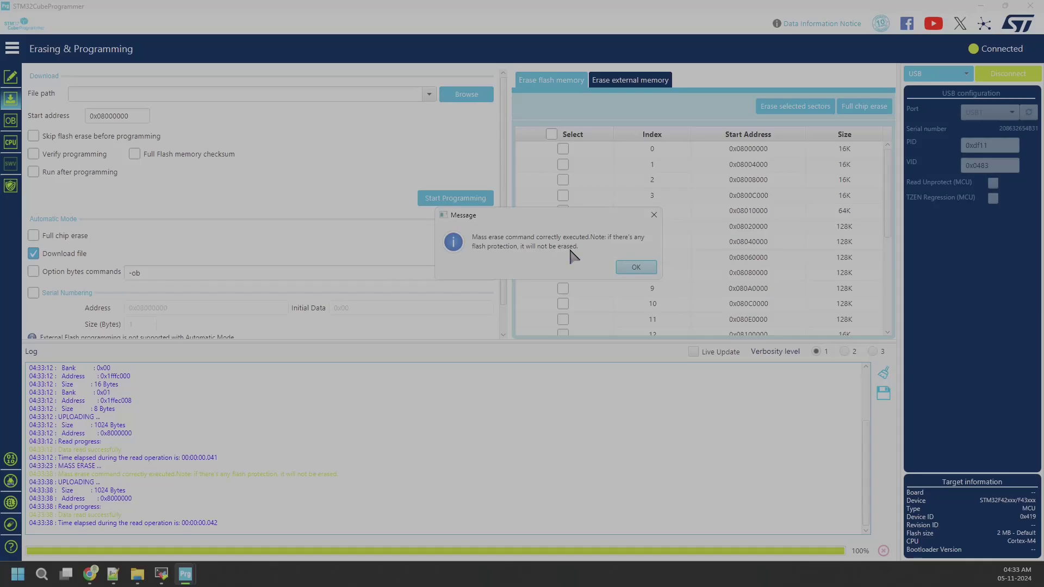
click(636, 268)
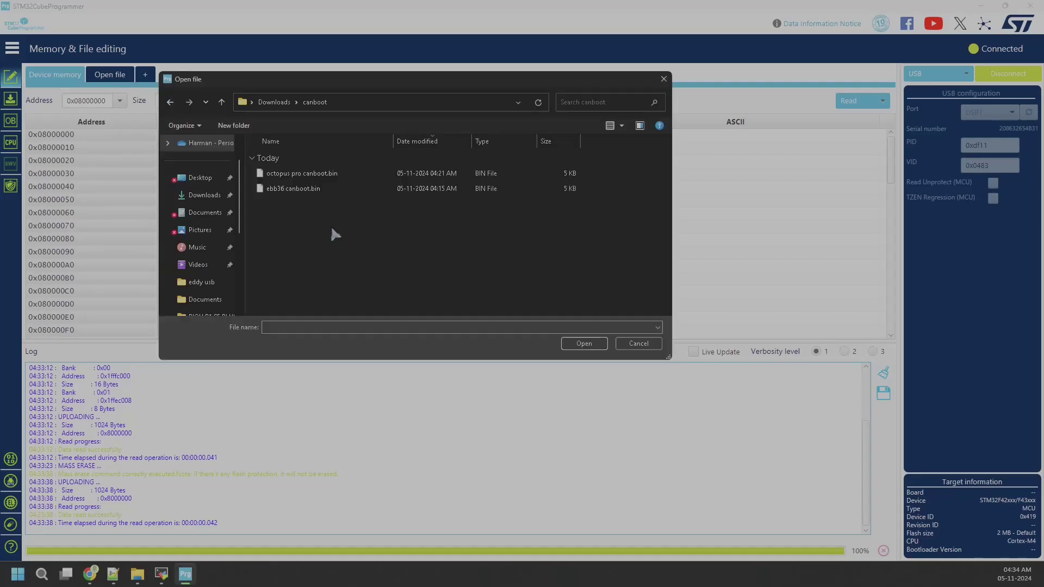
Flash octopus pro canboot.bin from the Downloads\canboot folder to the connected board and disconnect it
click(302, 174)
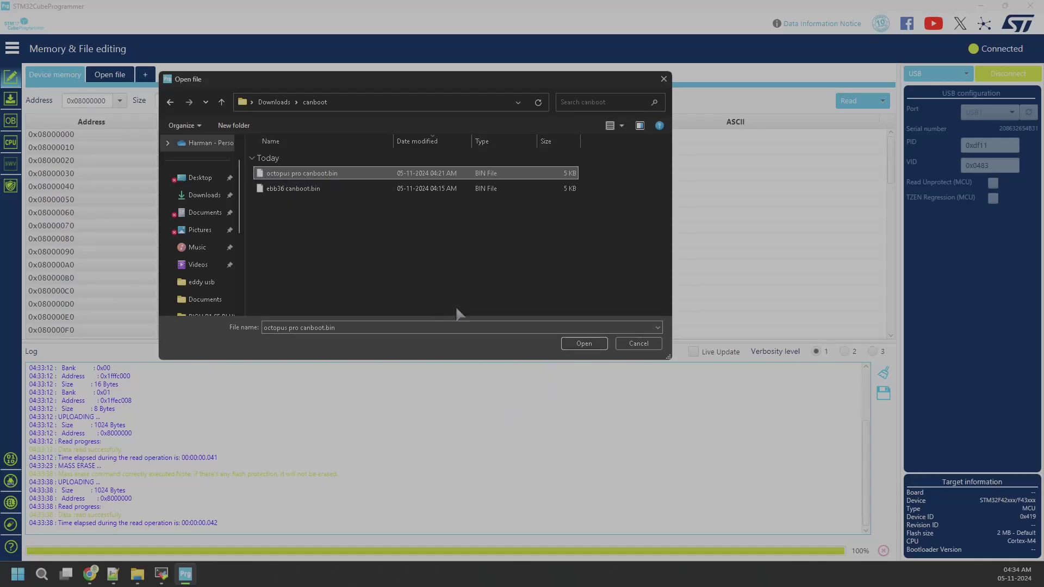
click(582, 345)
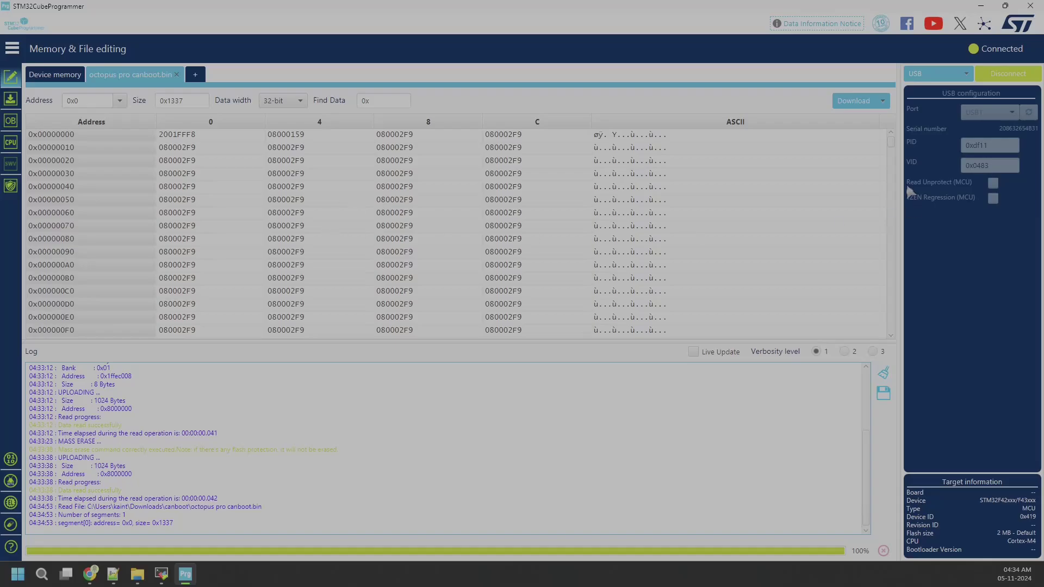
click(856, 102)
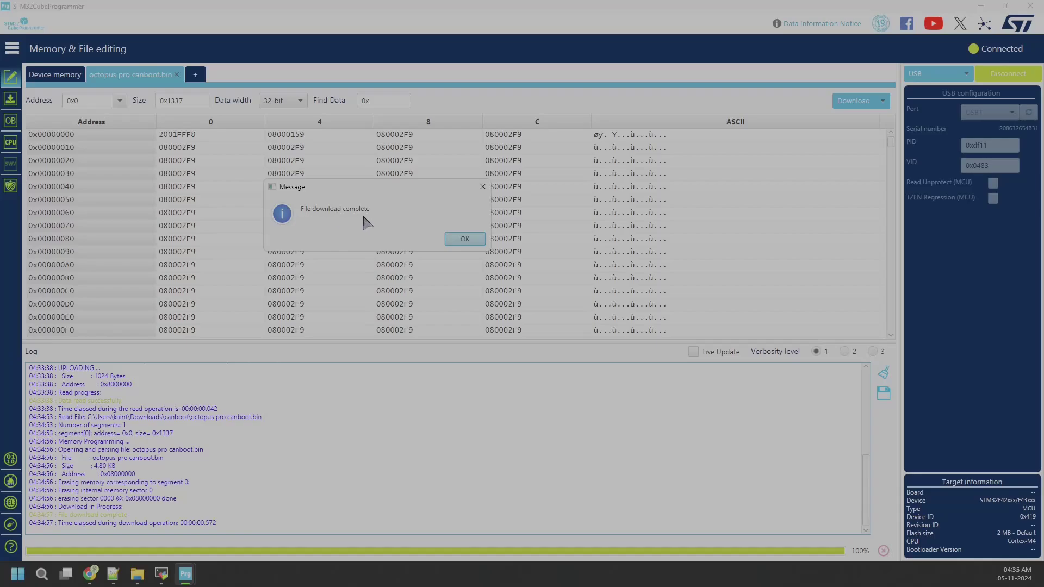
click(458, 240)
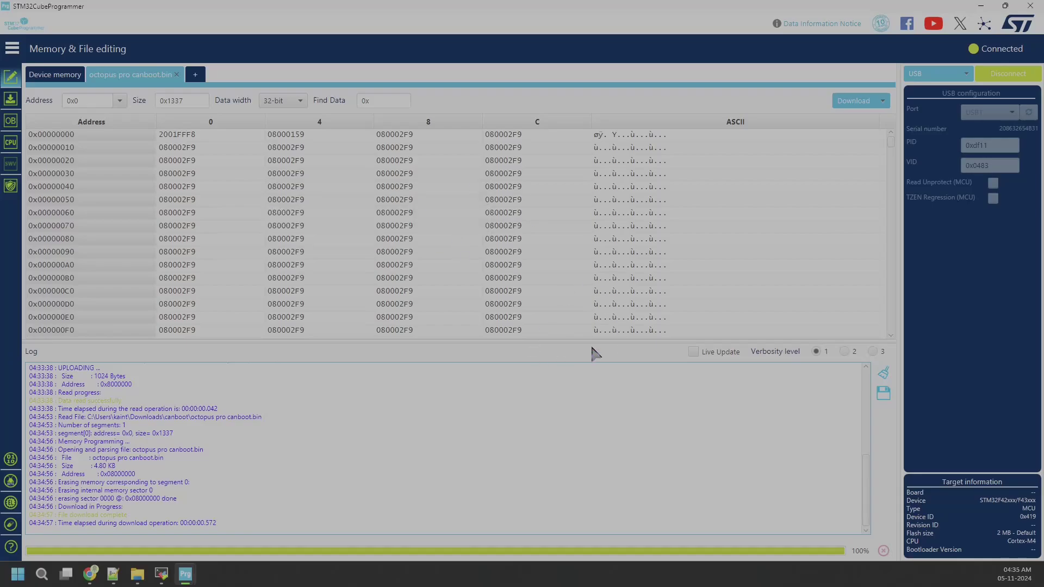
click(1019, 77)
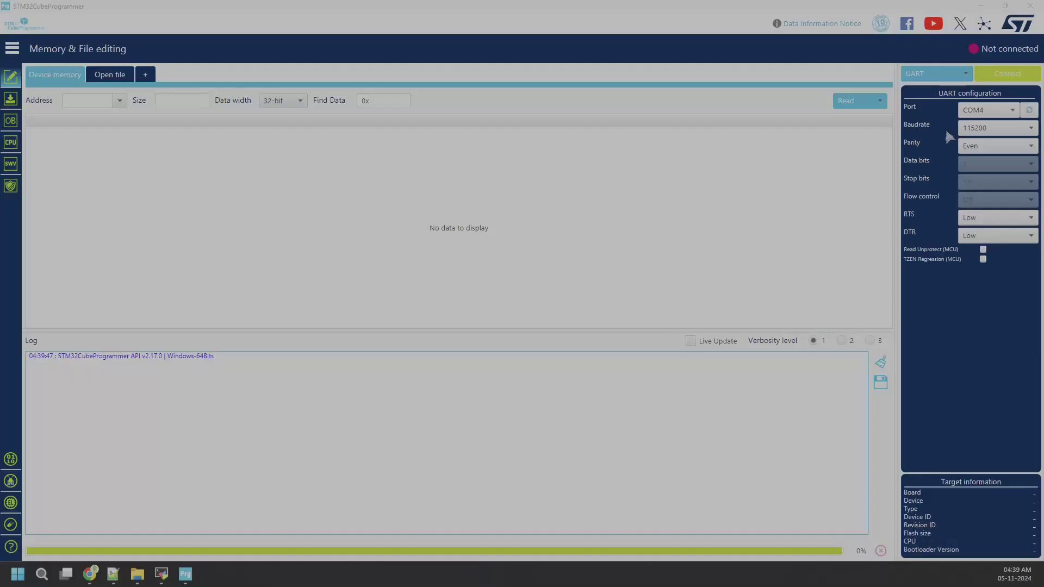
Set the connection interface to USB, refresh the port, and connect to the EBB36 board
click(934, 73)
click(930, 139)
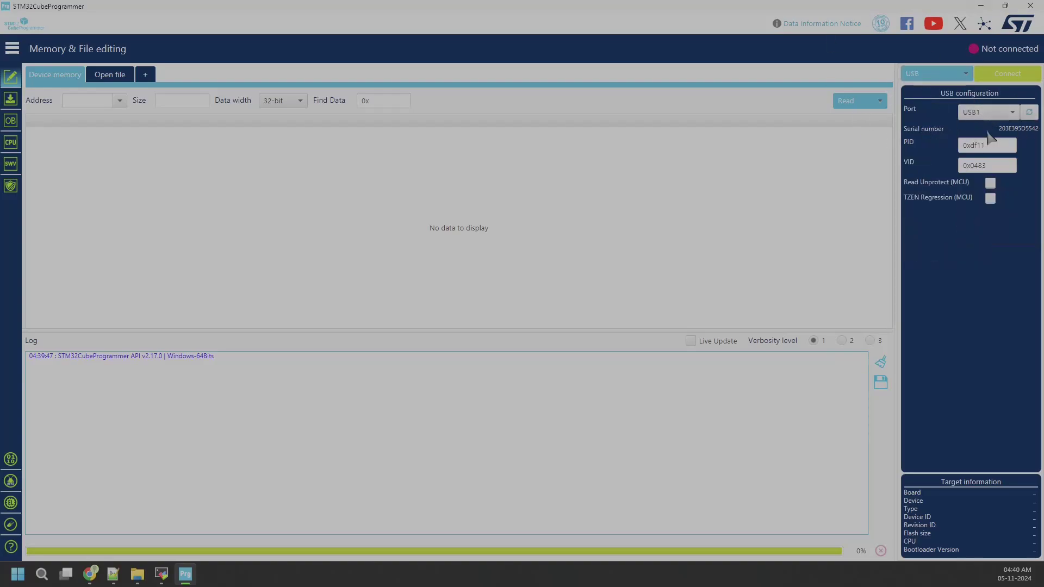
click(1035, 115)
click(845, 100)
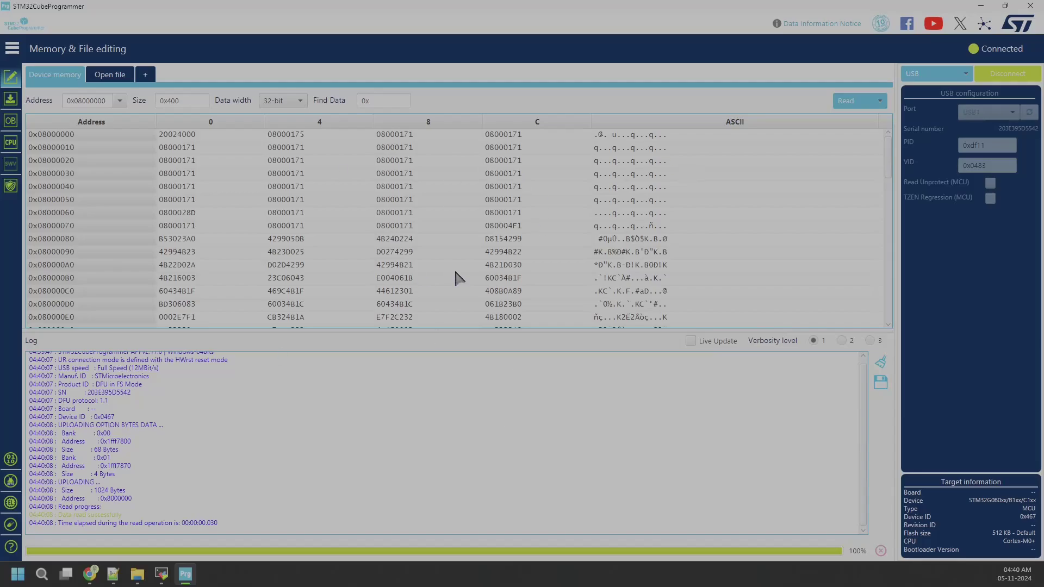
Run a full chip erase of the EBB36 board's flash memory
click(10, 100)
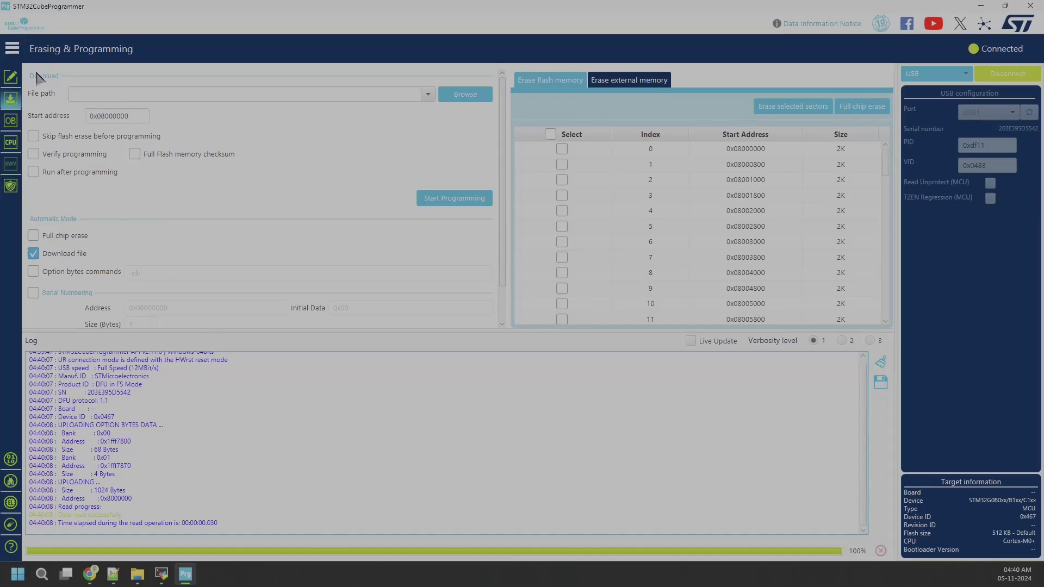
click(862, 111)
click(563, 312)
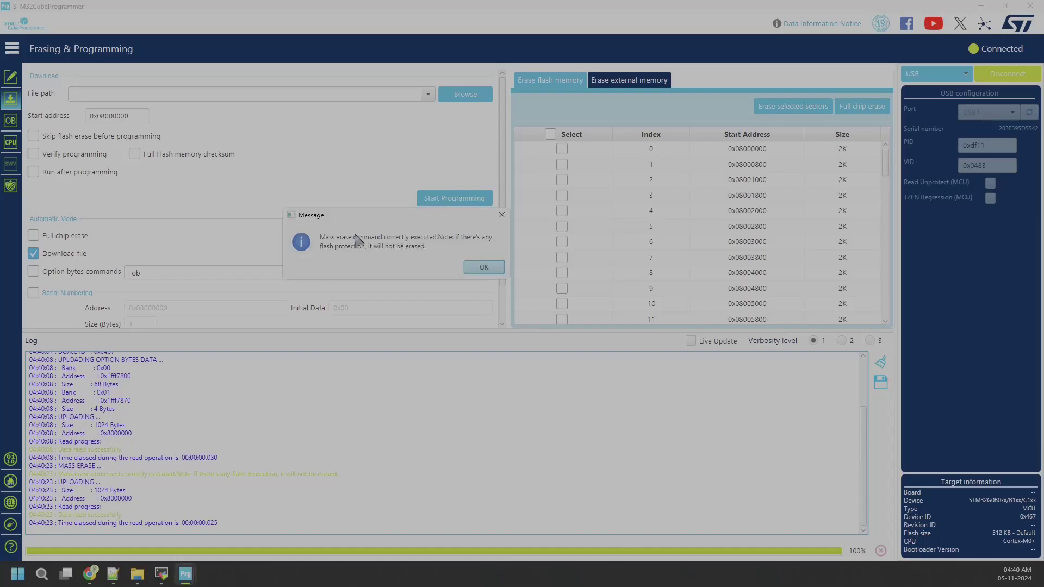
click(483, 269)
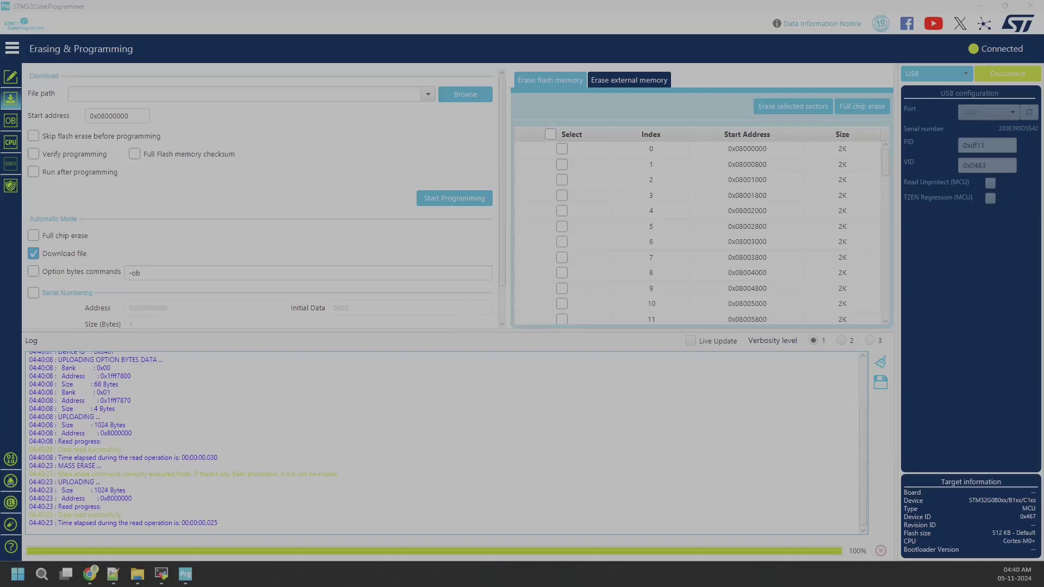
Flash ebb36 canboot.bin from the Downloads\canboot folder to the connected EBB36 board and disconnect it
click(10, 79)
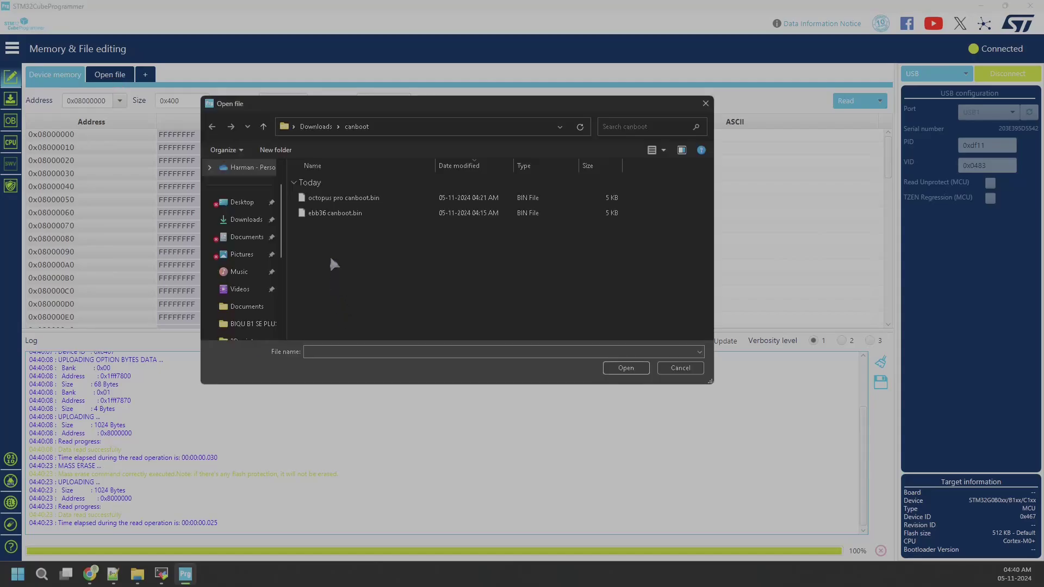
click(338, 214)
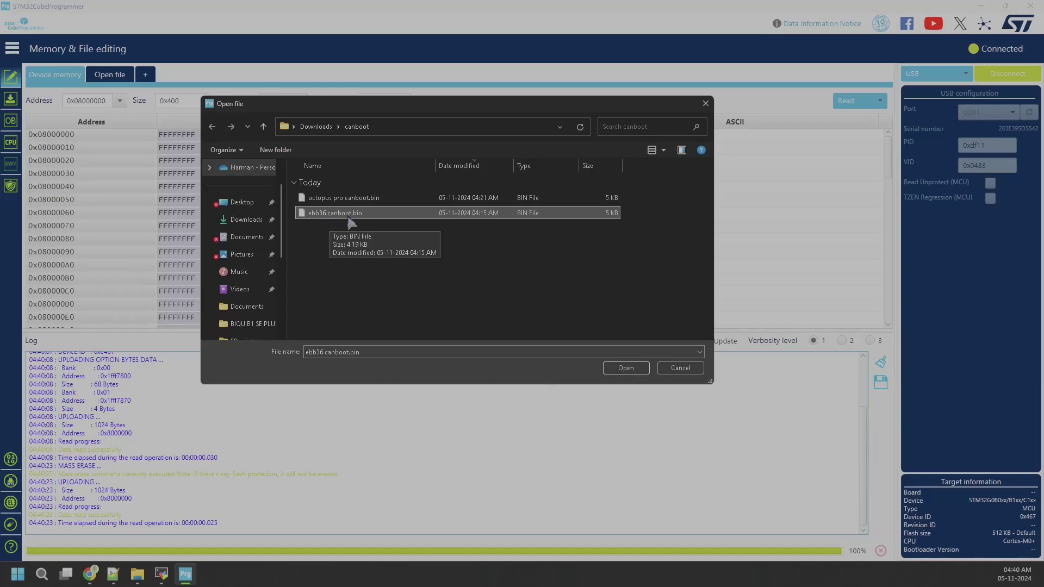
click(625, 370)
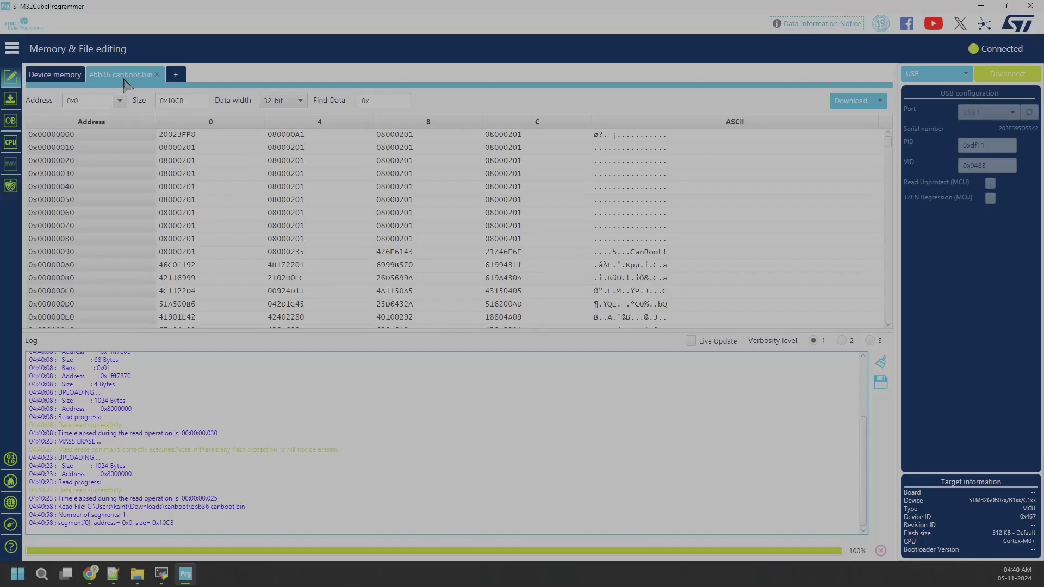
click(852, 103)
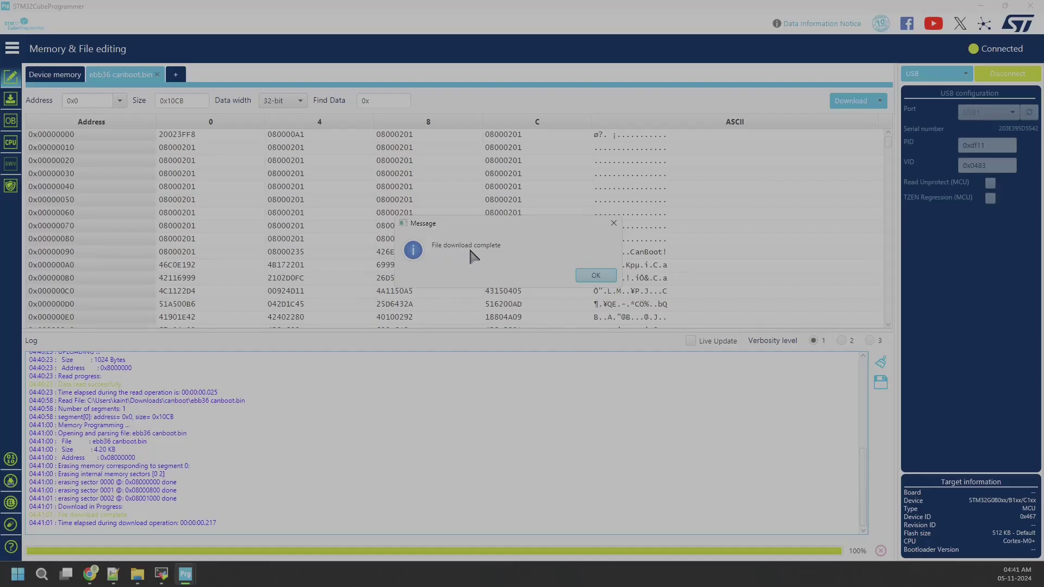
click(595, 276)
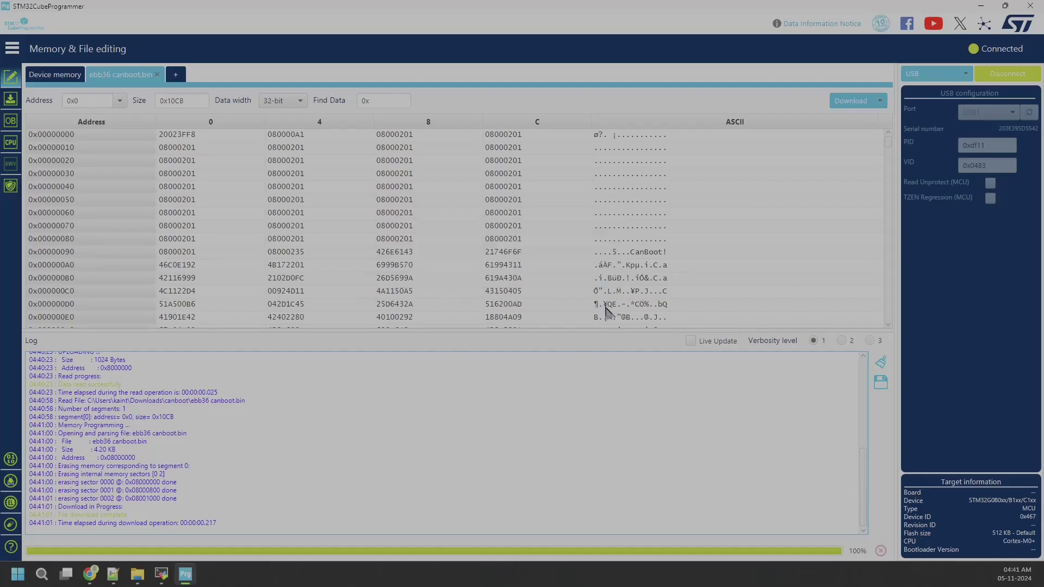
click(1022, 76)
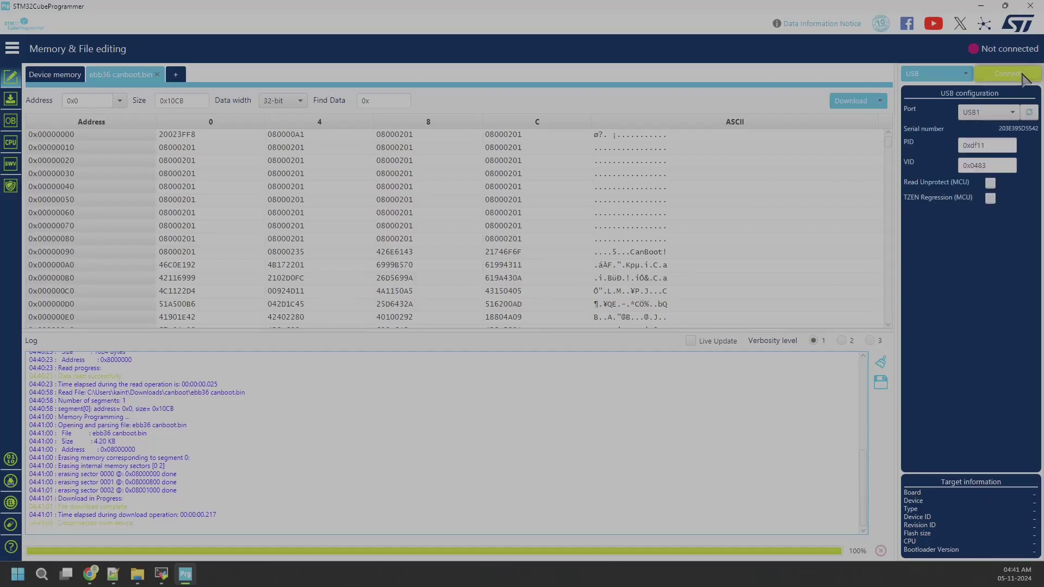